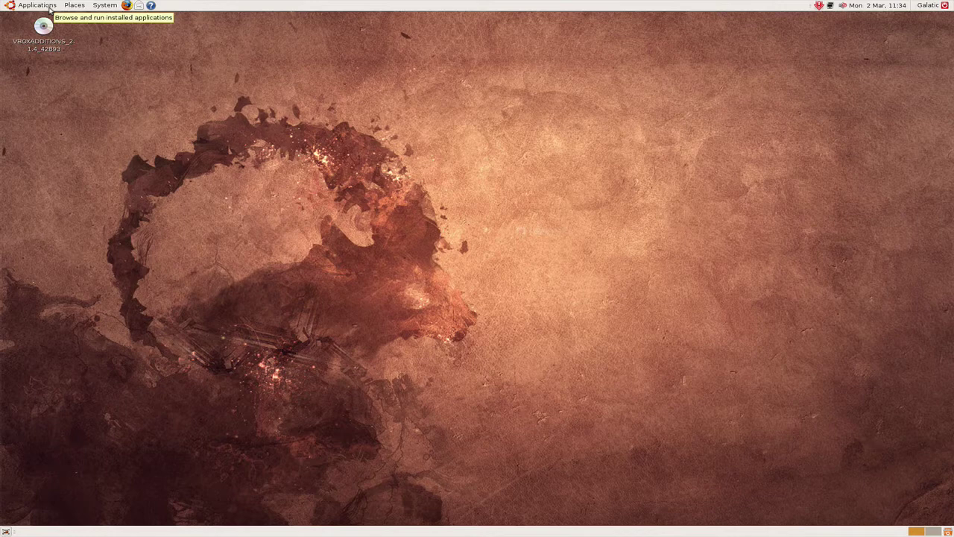
Launch Add/Remove Applications from the Applications menu and dismiss the out-of-date list warning
click(50, 8)
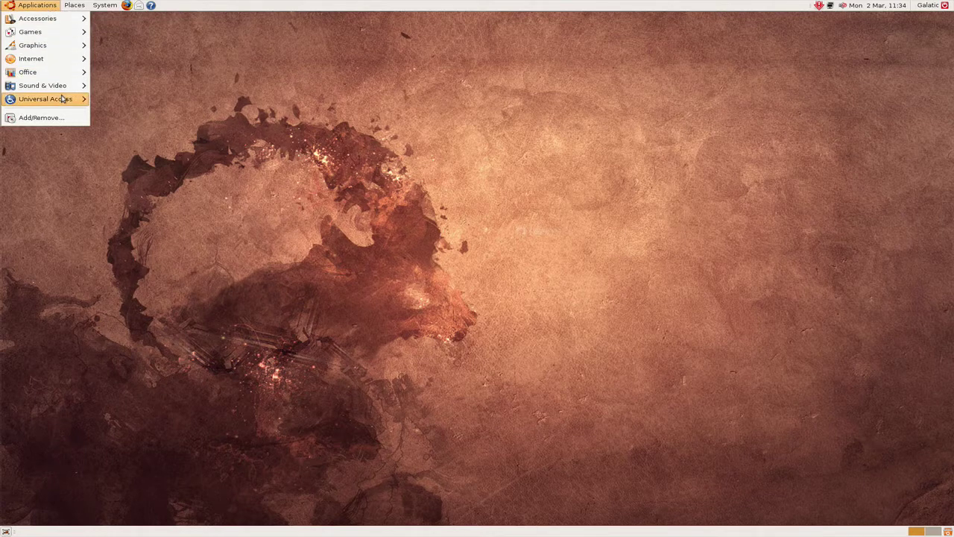
click(72, 115)
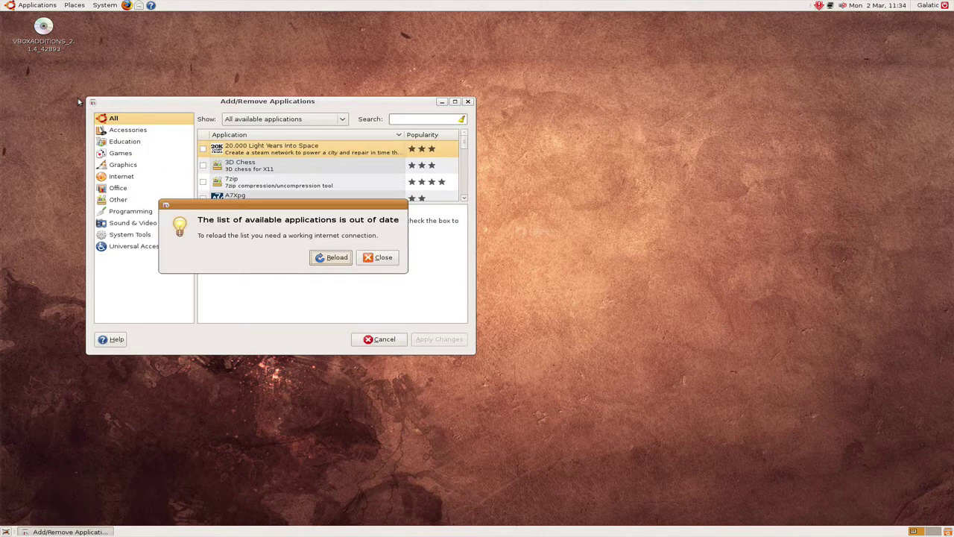
click(378, 257)
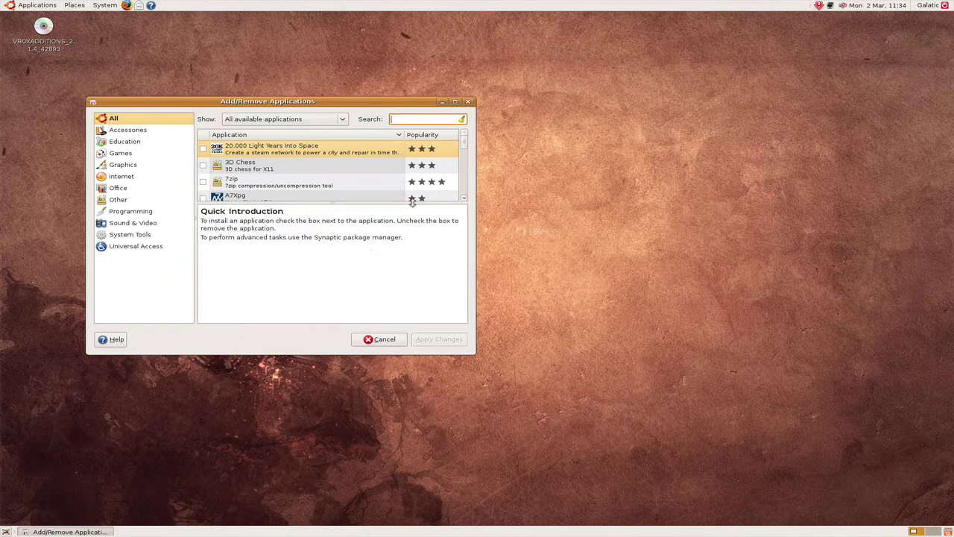
Arrow down through the available applications list, then scroll back to the top
key(Down)
key(Down)
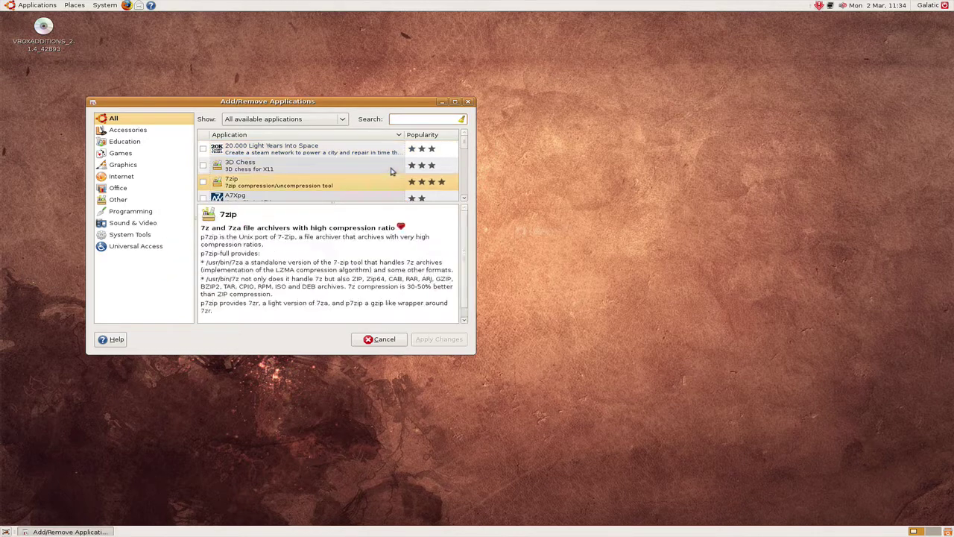
key(Down)
key(Down)
key(Down)
key(Down)
key(Down)
key(Down)
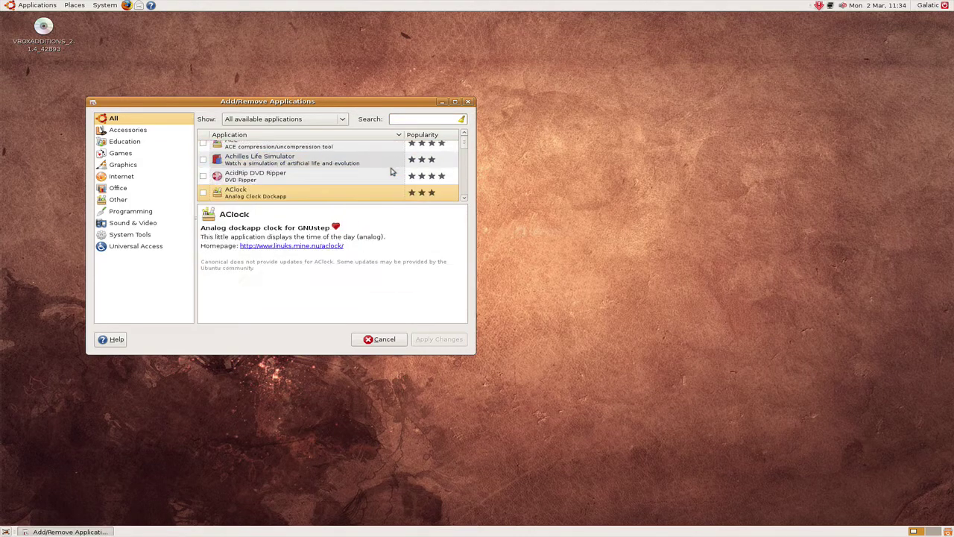
key(Down)
key(Down)
key(Down)
key(Down)
key(Down)
key(Down)
key(Down)
key(Down)
key(Down)
key(Down)
key(Down)
key(Down)
key(Down)
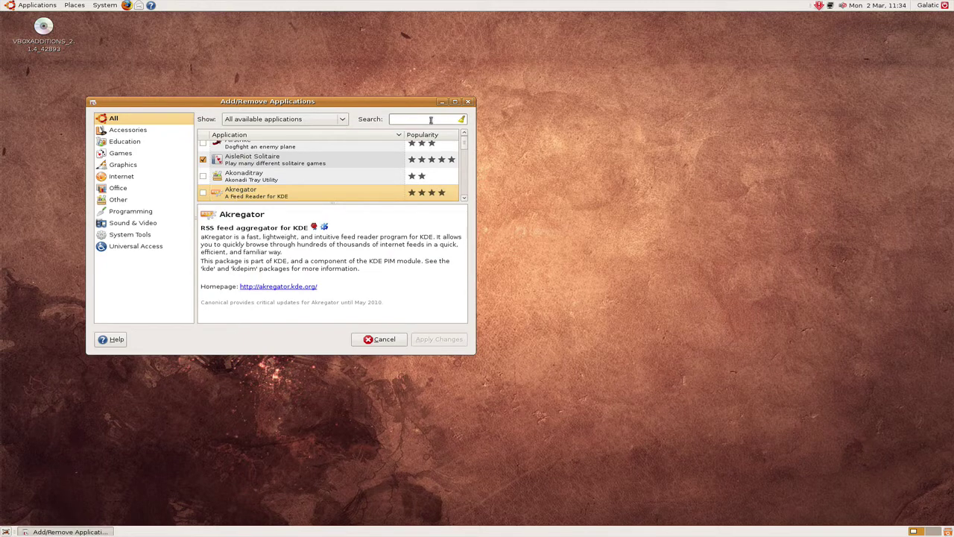
scroll(360, 155, up, 1)
scroll(363, 160, up, 3)
scroll(362, 160, up, 3)
scroll(367, 158, up, 3)
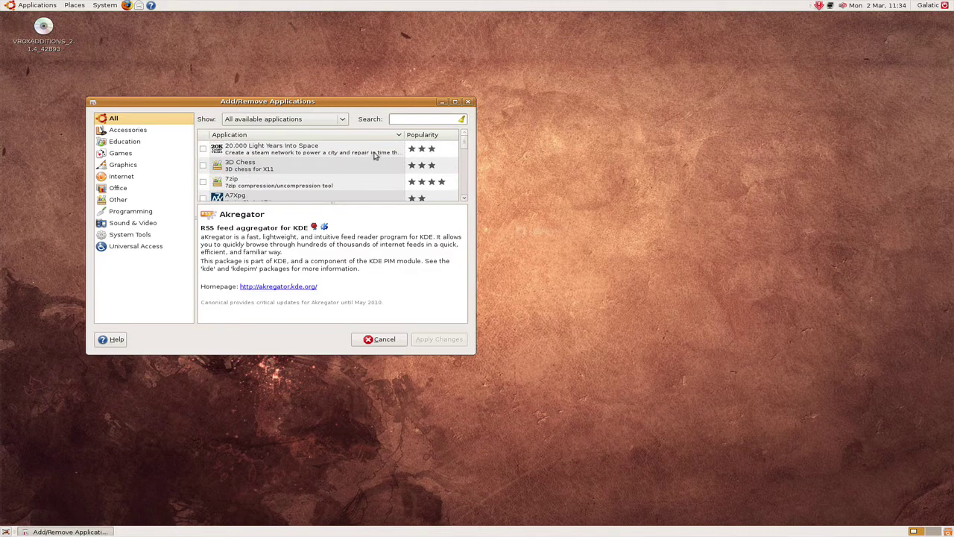
click(428, 121)
Search for CHEESE and tick Cheese Webcam Booth for installation
text(CHEESE)
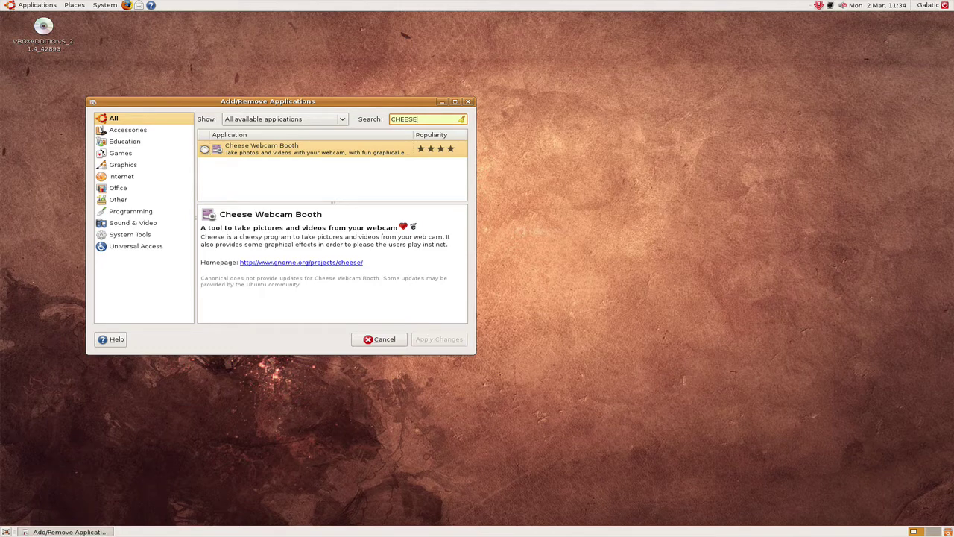
click(204, 150)
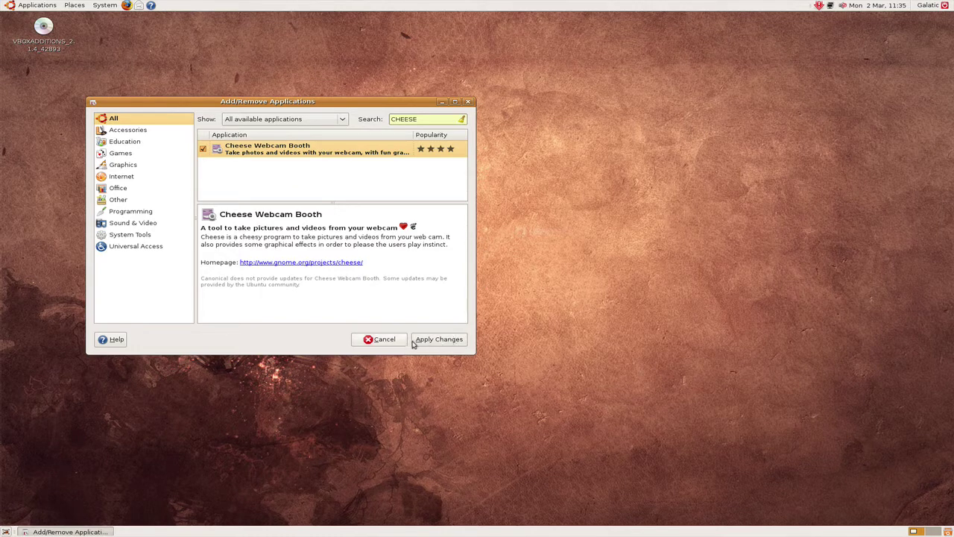
click(444, 342)
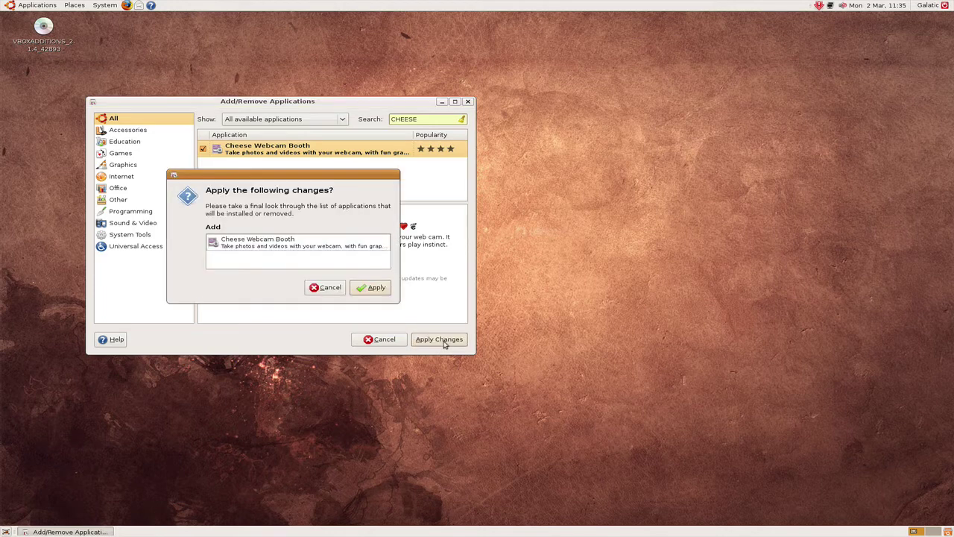
Review the Cheese Webcam Booth addition and apply it so its packages start downloading
click(238, 246)
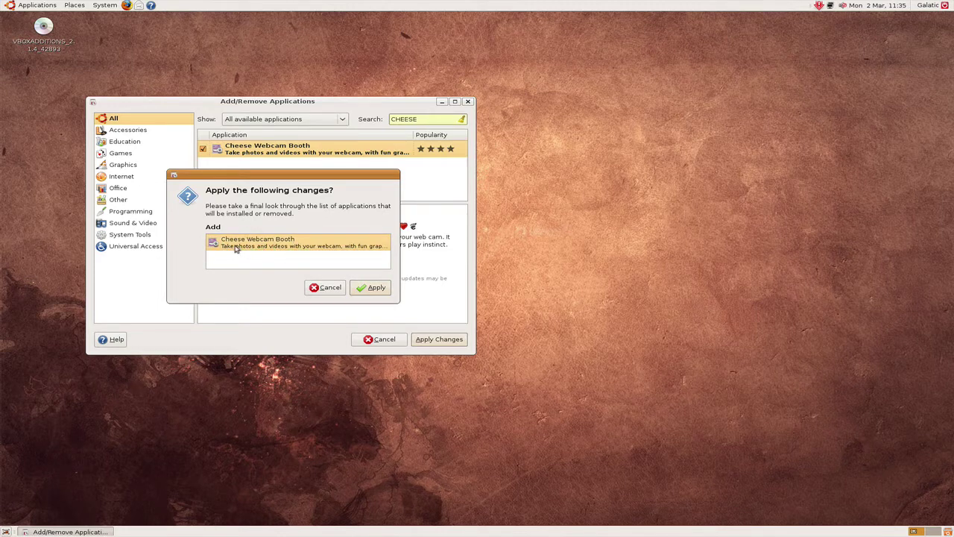
click(372, 287)
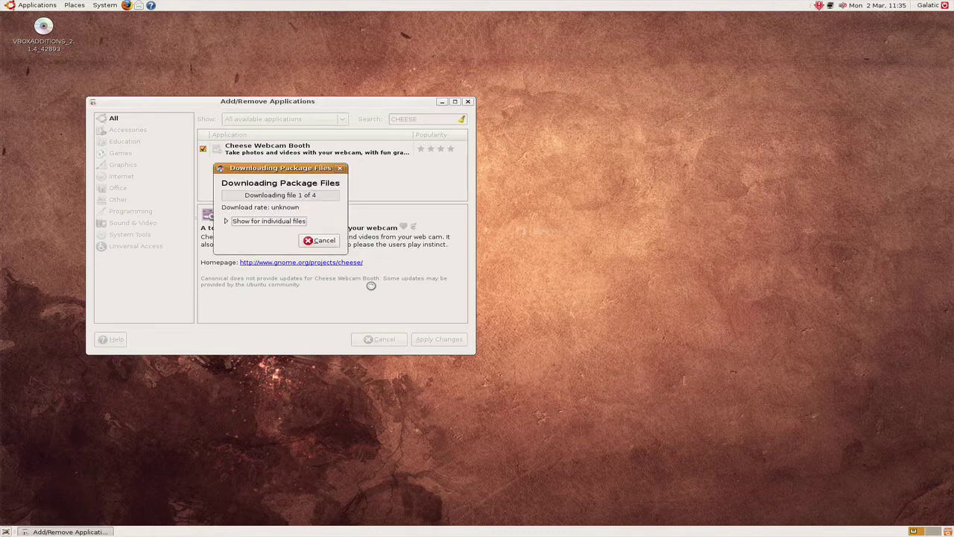
click(226, 221)
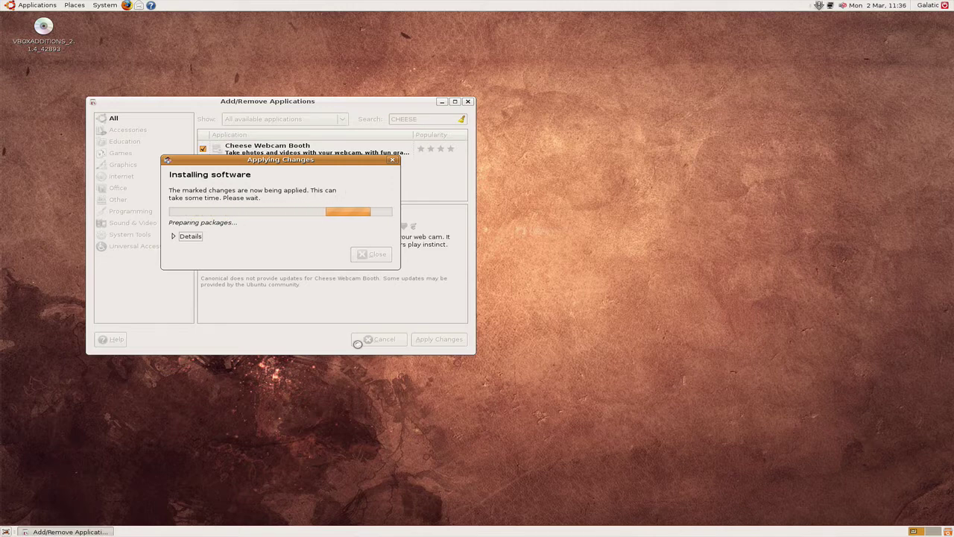
Wait for the Cheese package downloads to finish and show the installation log
click(174, 237)
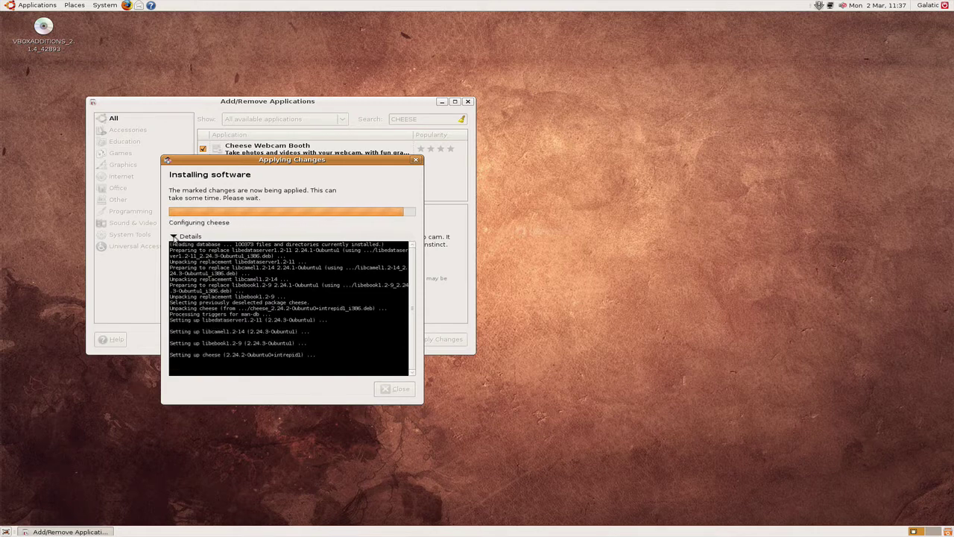
Hide the installation log and wait for the 'New application has been installed' message
click(173, 235)
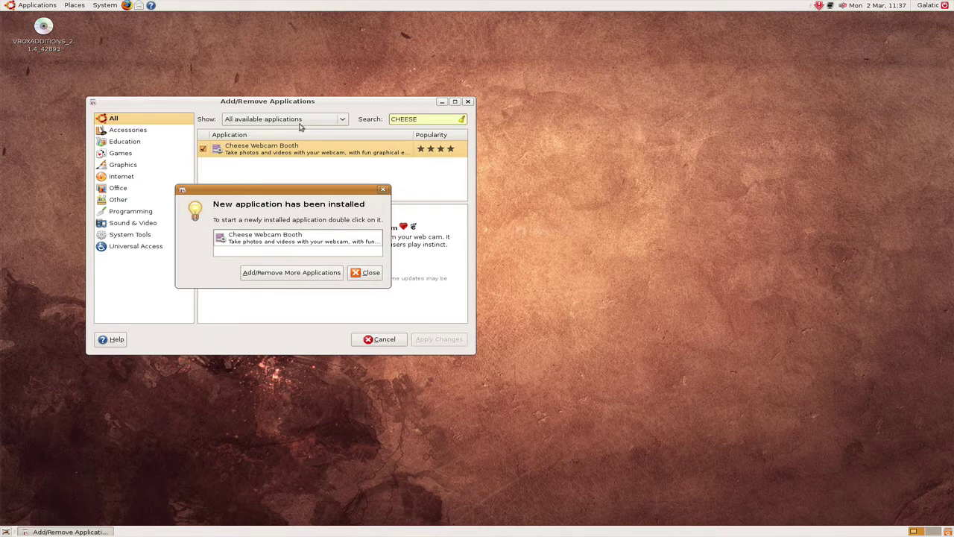
Close the 'New application has been installed' dialog to exit the installer
click(357, 275)
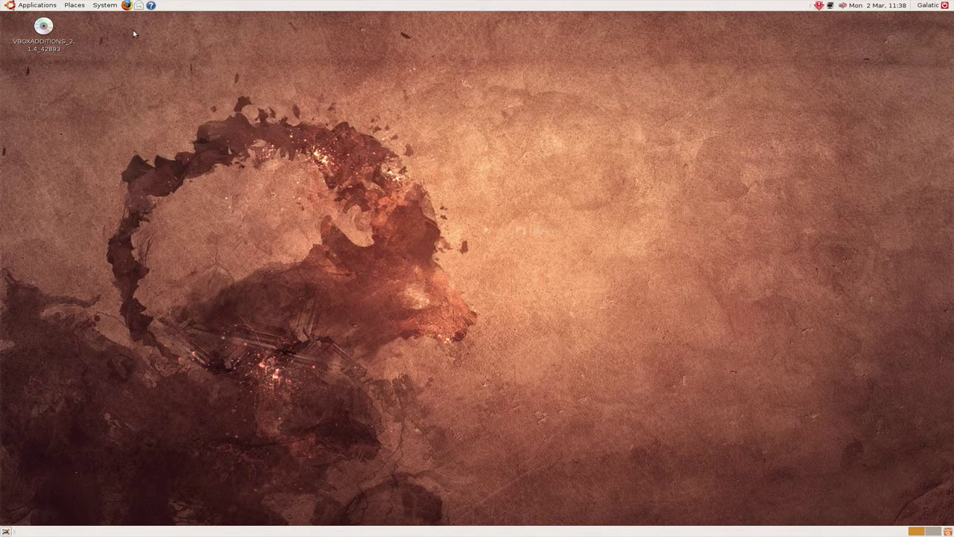
click(54, 10)
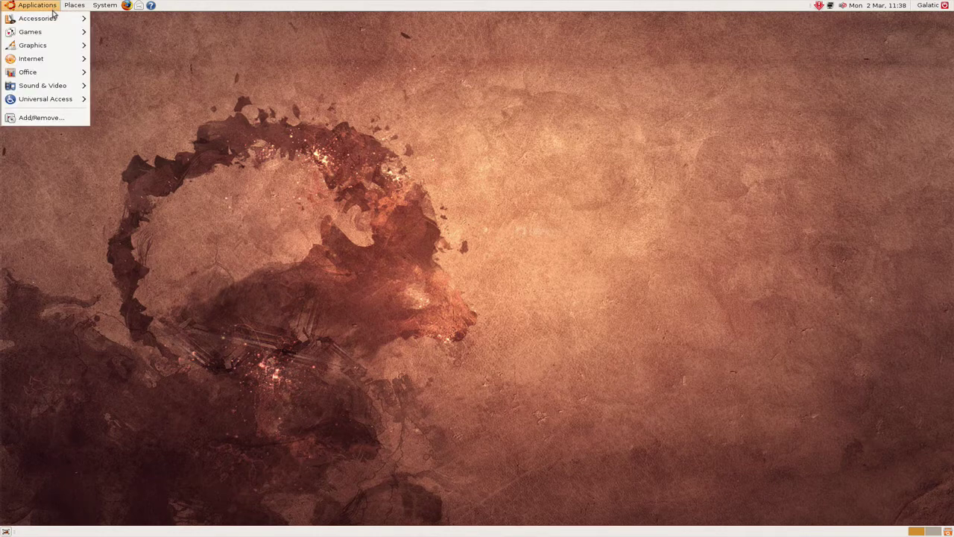
mouse_move(33, 45)
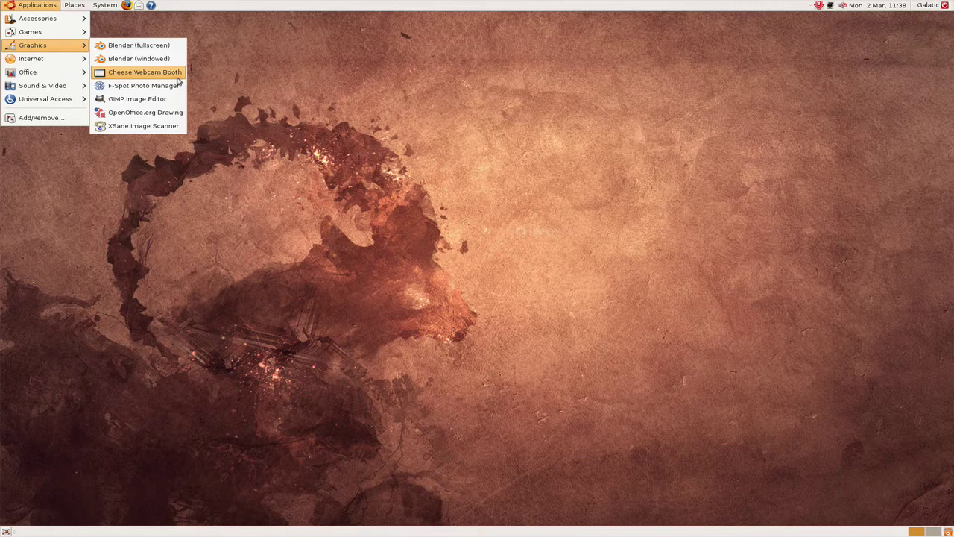
click(177, 80)
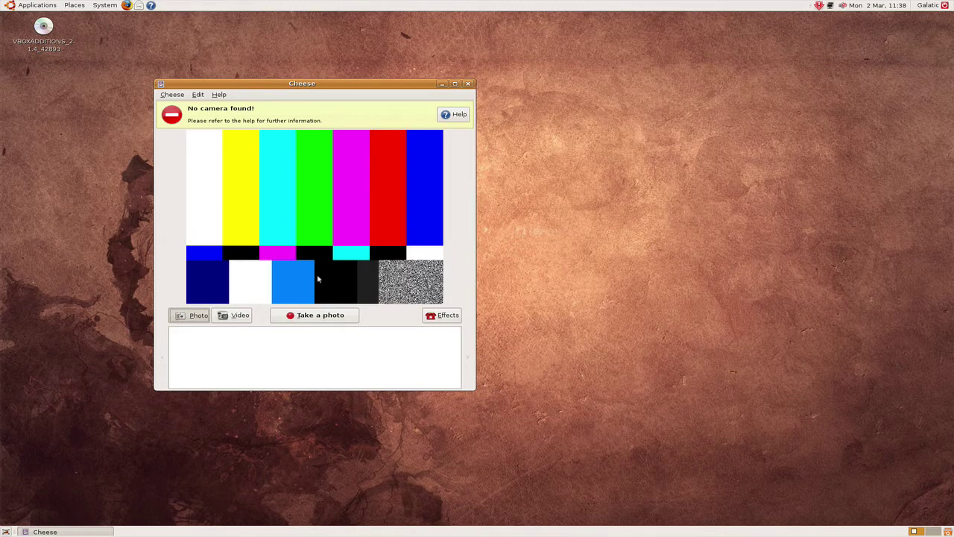
click(223, 318)
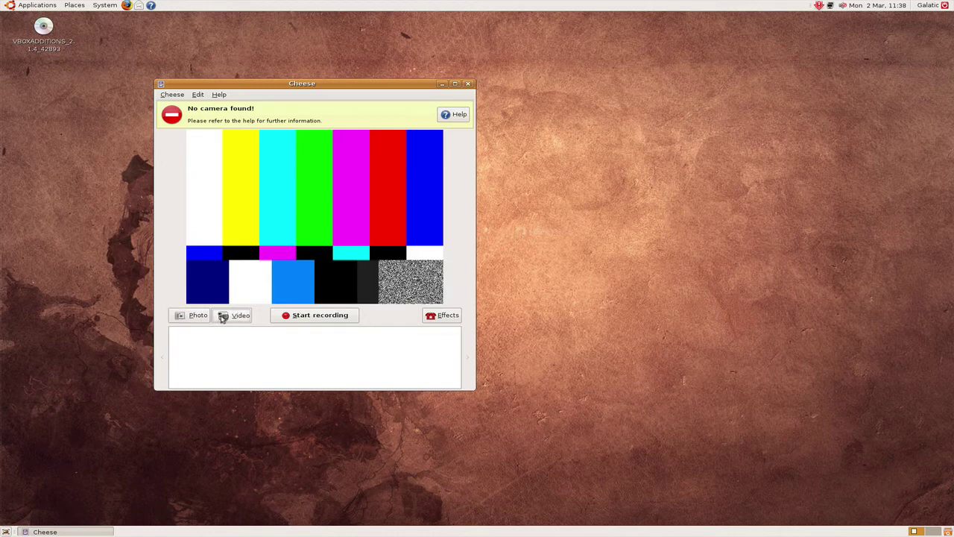
click(470, 85)
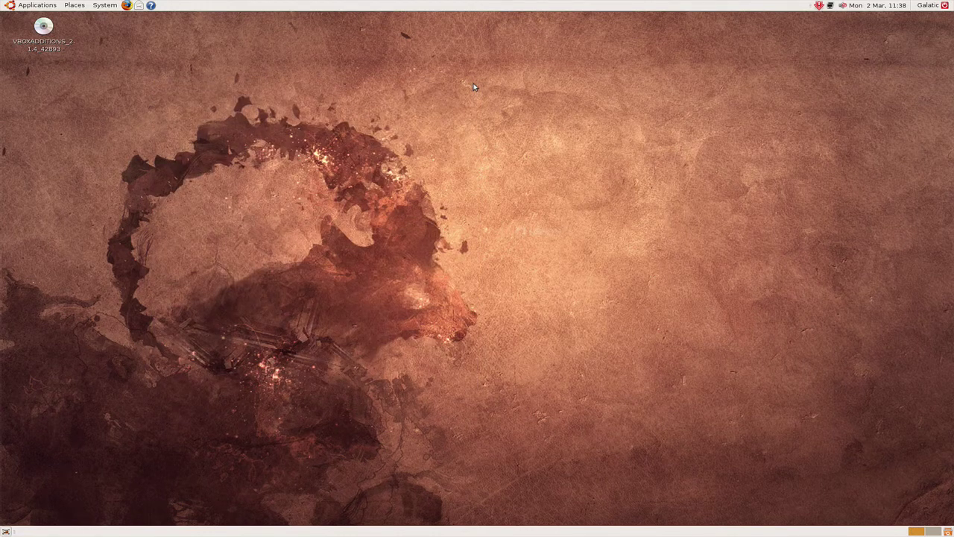